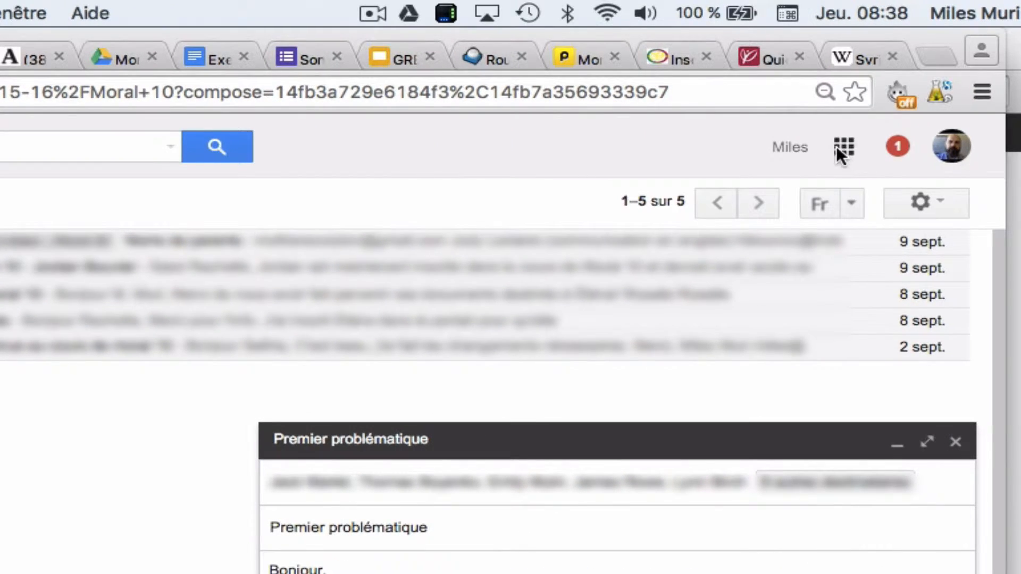
Switch from Gmail to Google Drive and expand the Mon disque folder tree
{"action": "left_click", "coordinate": [840, 149]}
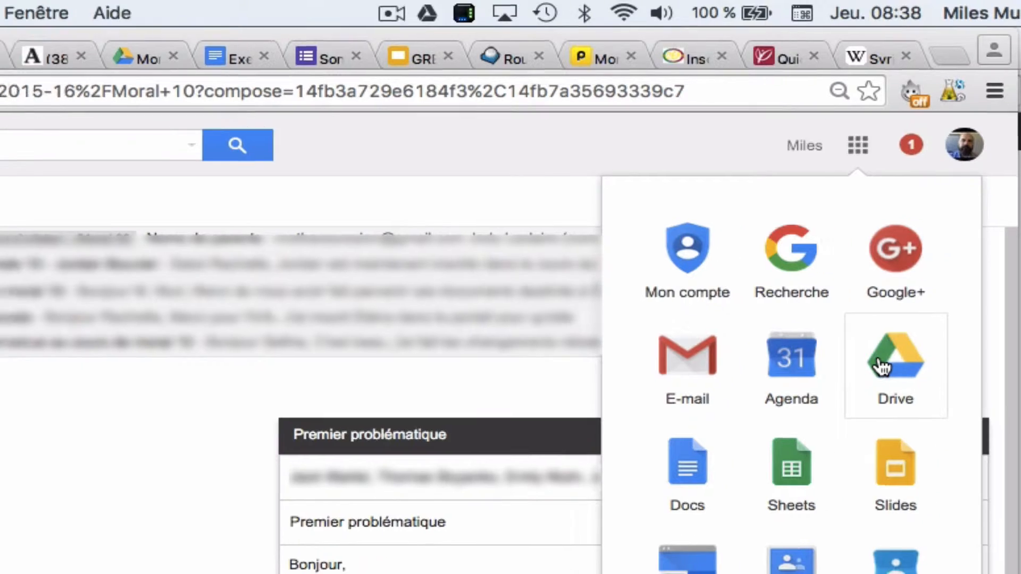
{"action": "left_click", "coordinate": [875, 366]}
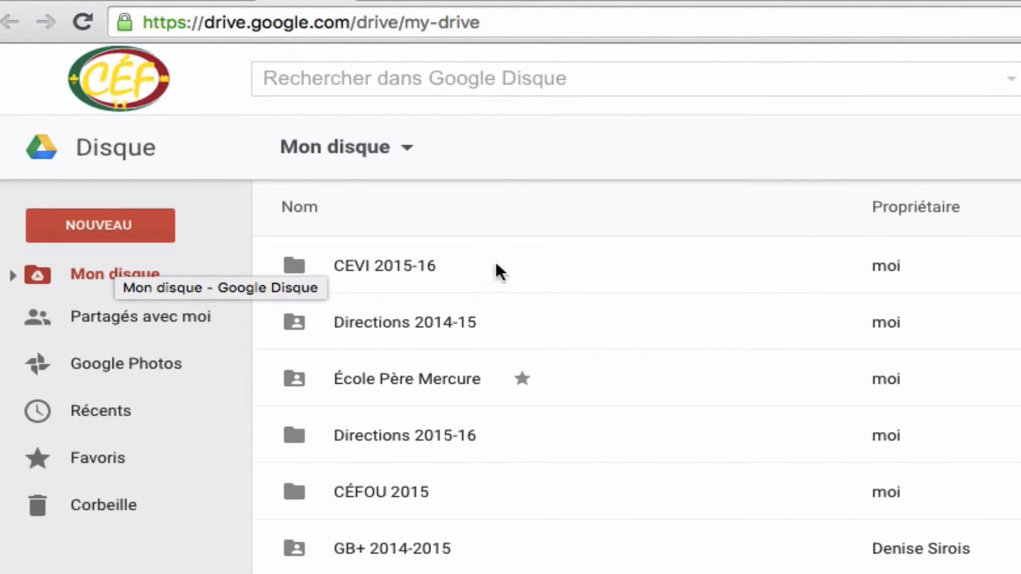
{"action": "left_click", "coordinate": [12, 275]}
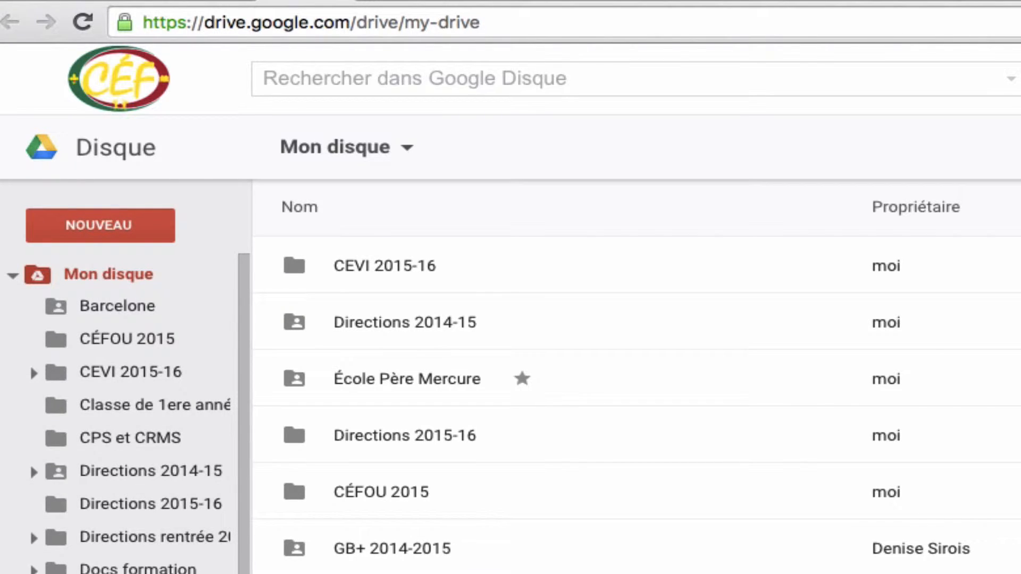
{"action": "left_click", "coordinate": [13, 276]}
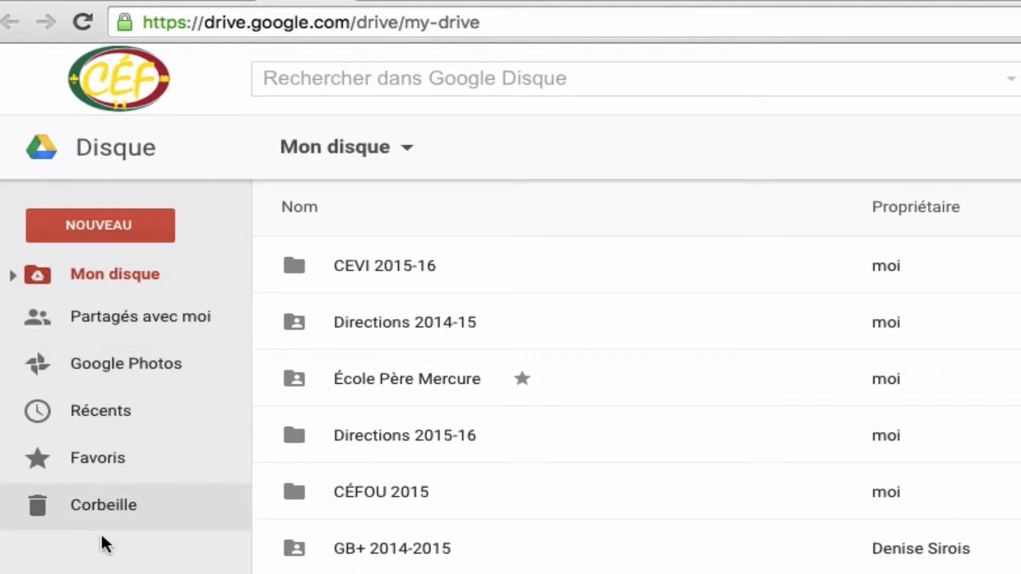
{"action": "left_click", "coordinate": [12, 275]}
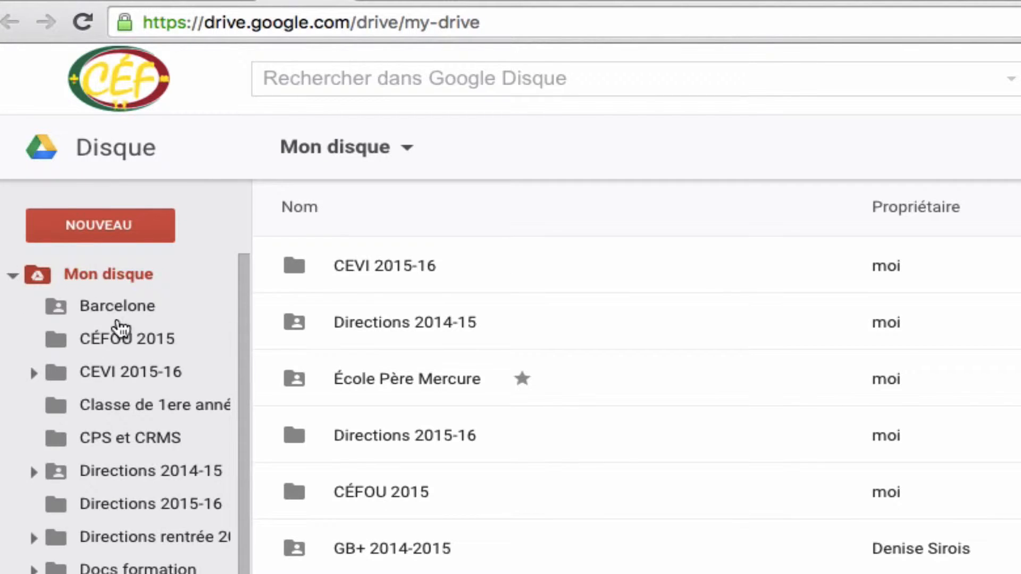
Open the Moral folder inside CEVI 2015-16
{"action": "left_click", "coordinate": [123, 222]}
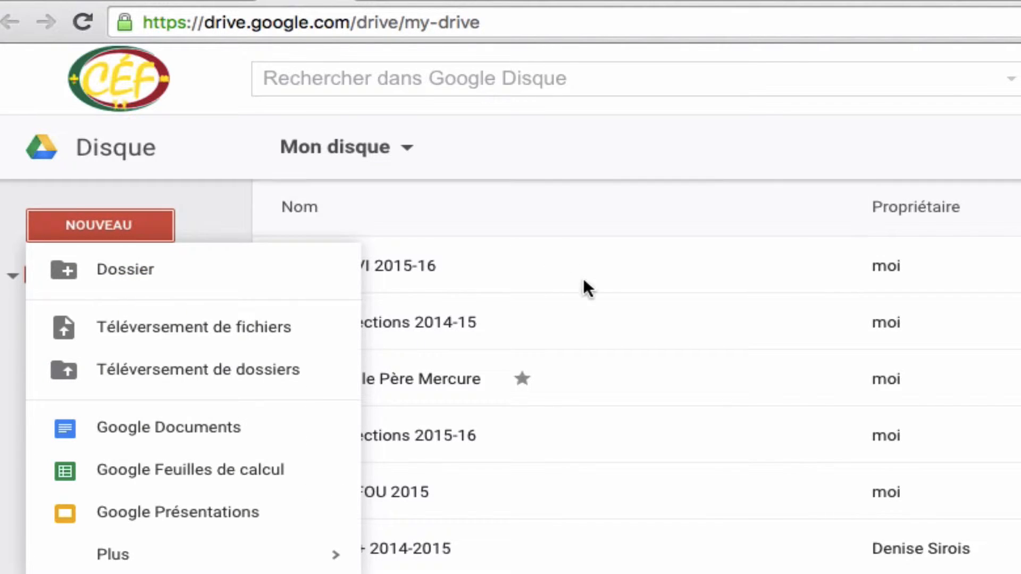
{"action": "left_click", "coordinate": [619, 274]}
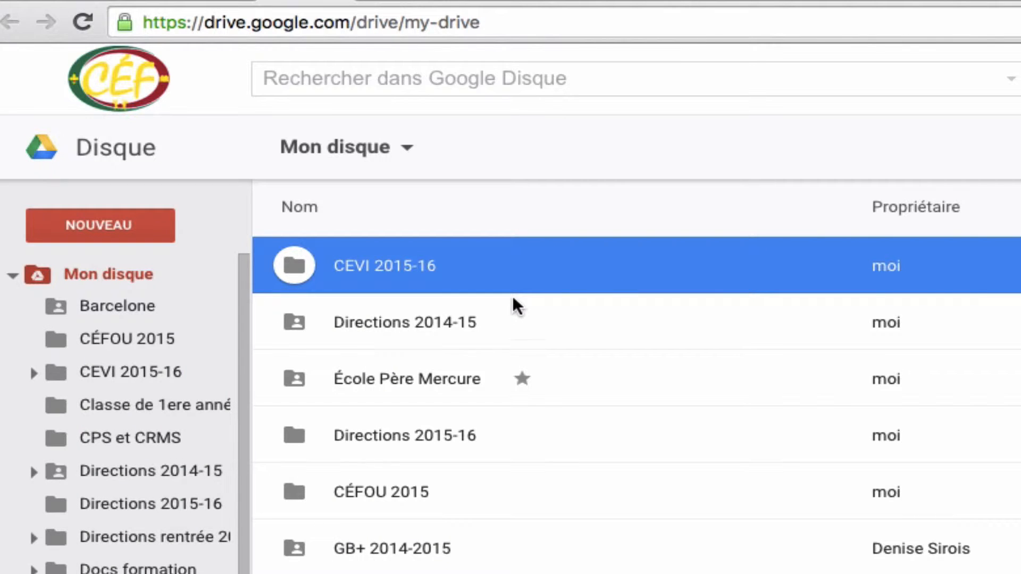
{"action": "double_click", "coordinate": [486, 266]}
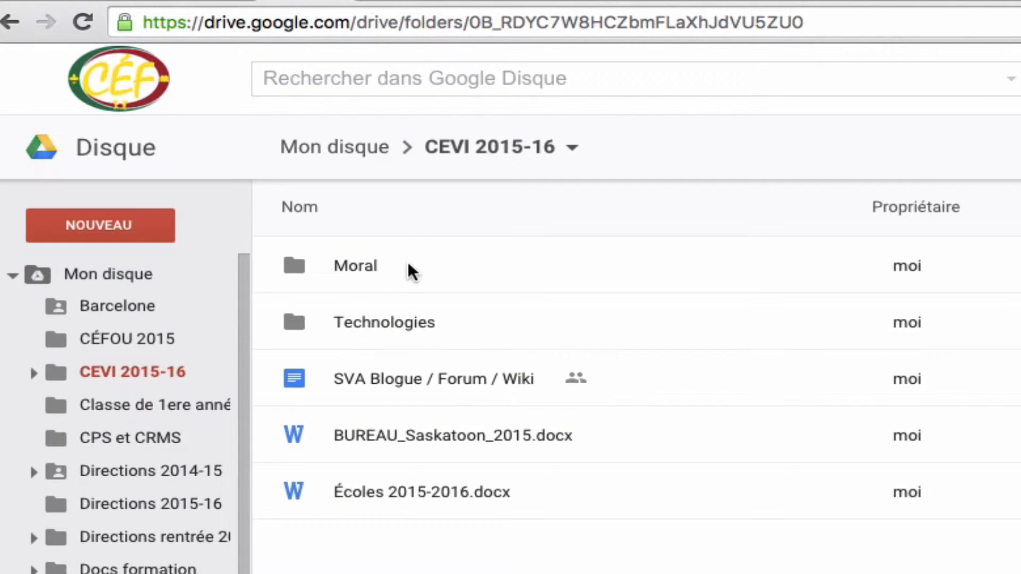
{"action": "double_click", "coordinate": [410, 271]}
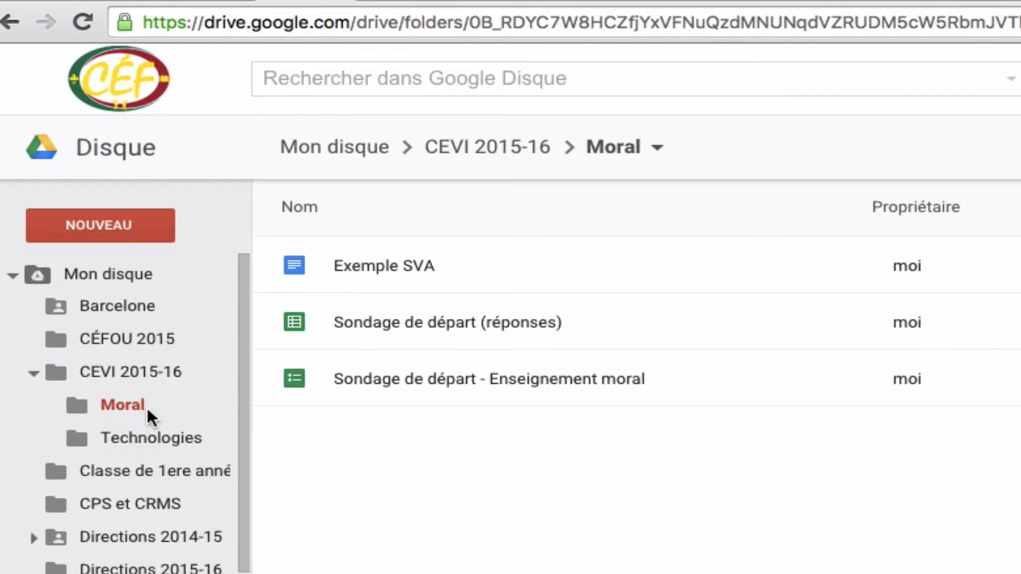
Create a new Google Documents file in the Moral folder
{"action": "left_click", "coordinate": [81, 220]}
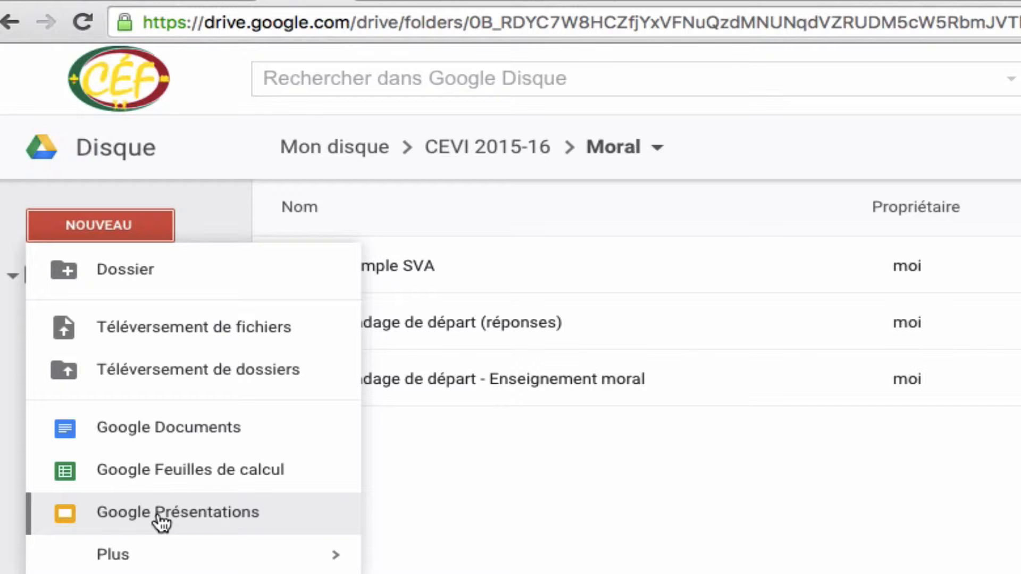
{"action": "mouse_move", "coordinate": [168, 555]}
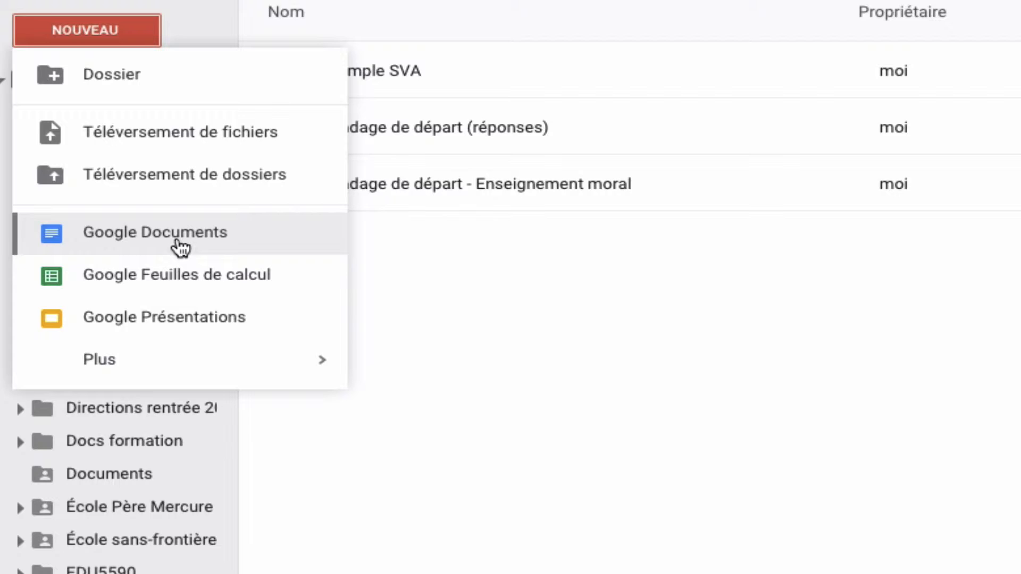
{"action": "left_click", "coordinate": [176, 240]}
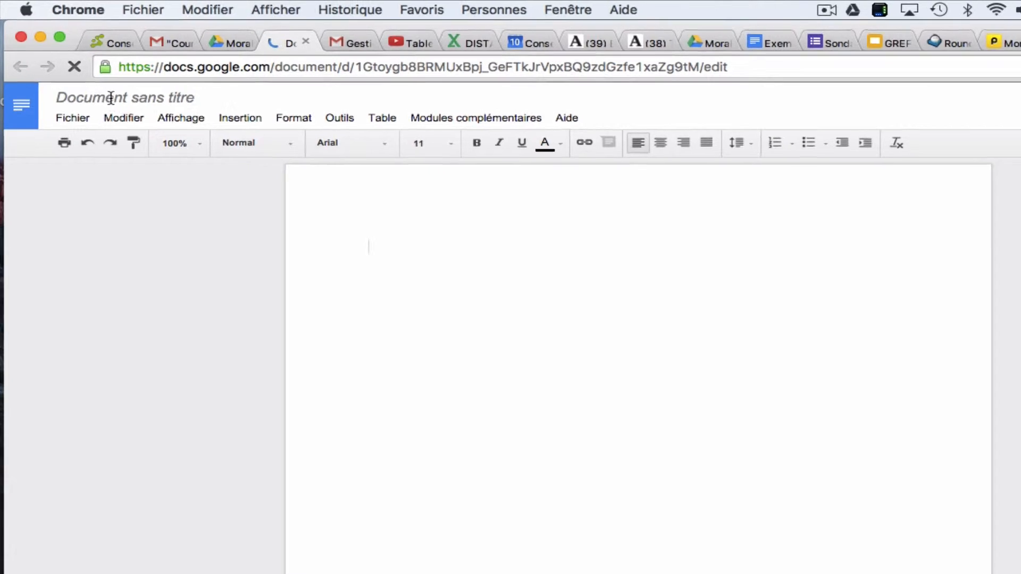
Rename the untitled document as "Création de document partagé"
{"action": "left_click", "coordinate": [111, 98]}
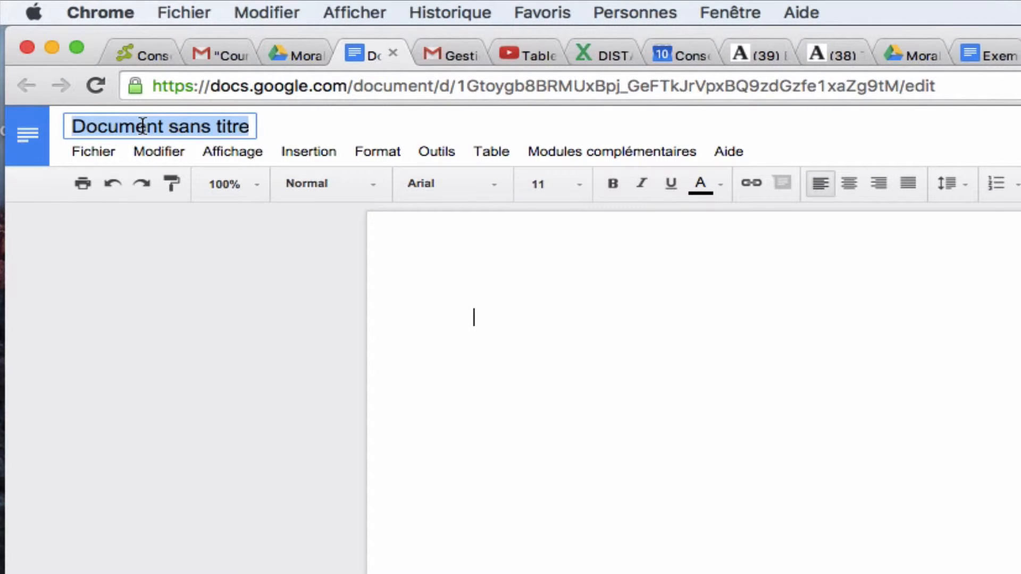
{"action": "type", "text": "Création de "}
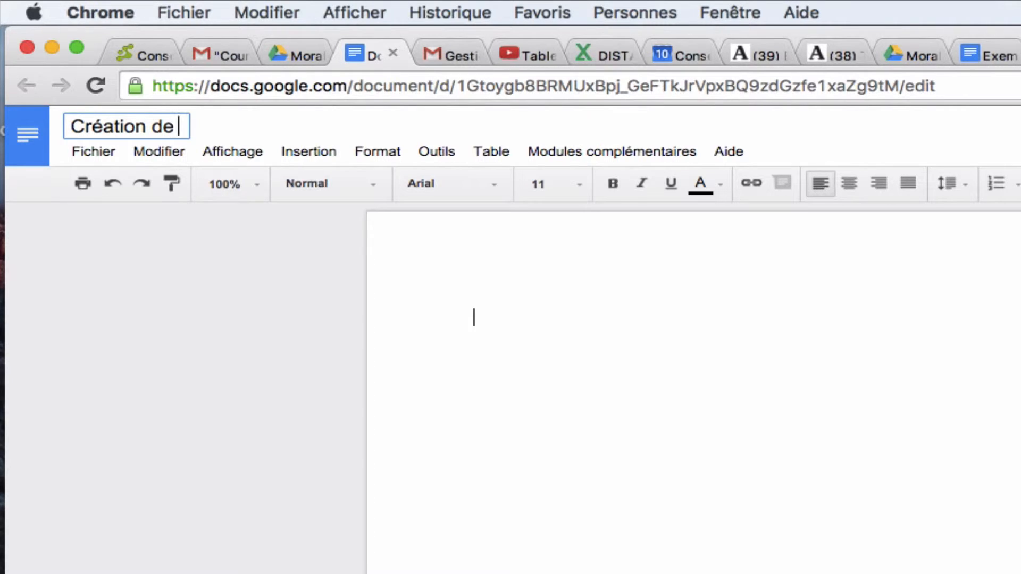
{"action": "type", "text": "docummetn"}
{"action": "key", "text": "BackSpace"}
{"action": "key", "text": "BackSpace"}
{"action": "key", "text": "BackSpace"}
{"action": "key", "text": "BackSpace"}
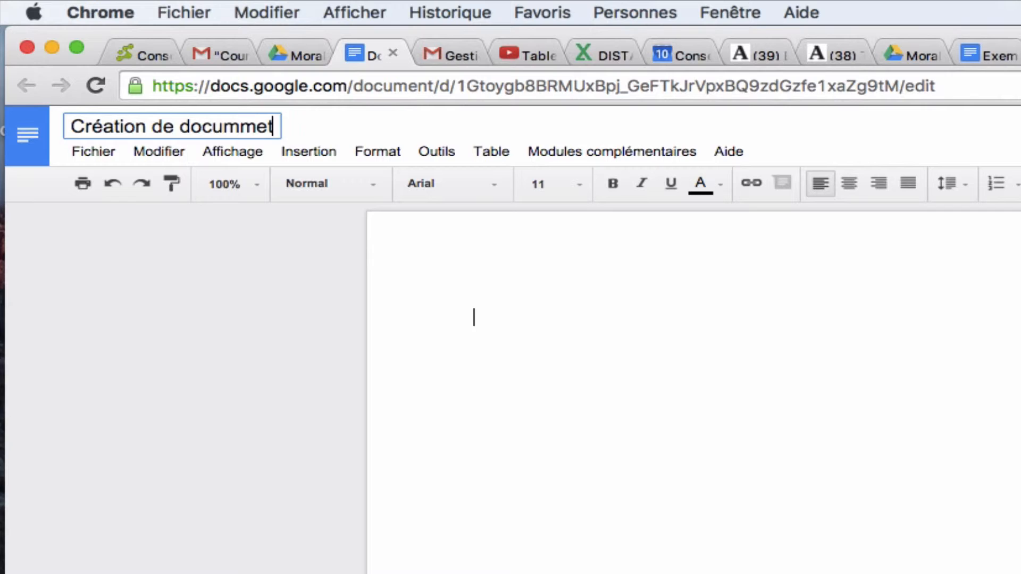
{"action": "type", "text": "ent"}
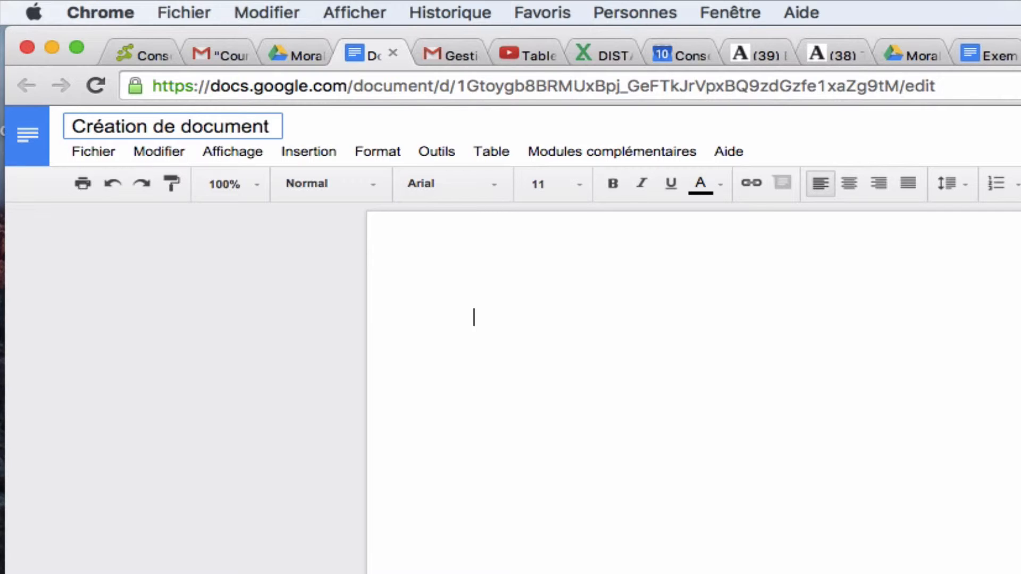
{"action": "type", "text": " partagé"}
{"action": "key", "text": "Return"}
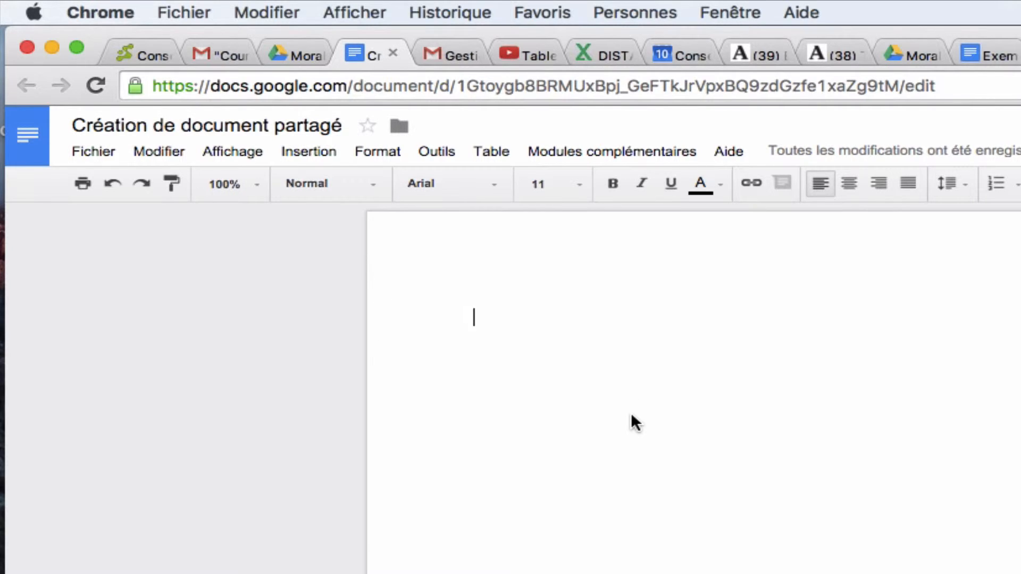
Write "Google docs enregistre tous les changements de façon automatique." in the document body
{"action": "type", "text": "Go"}
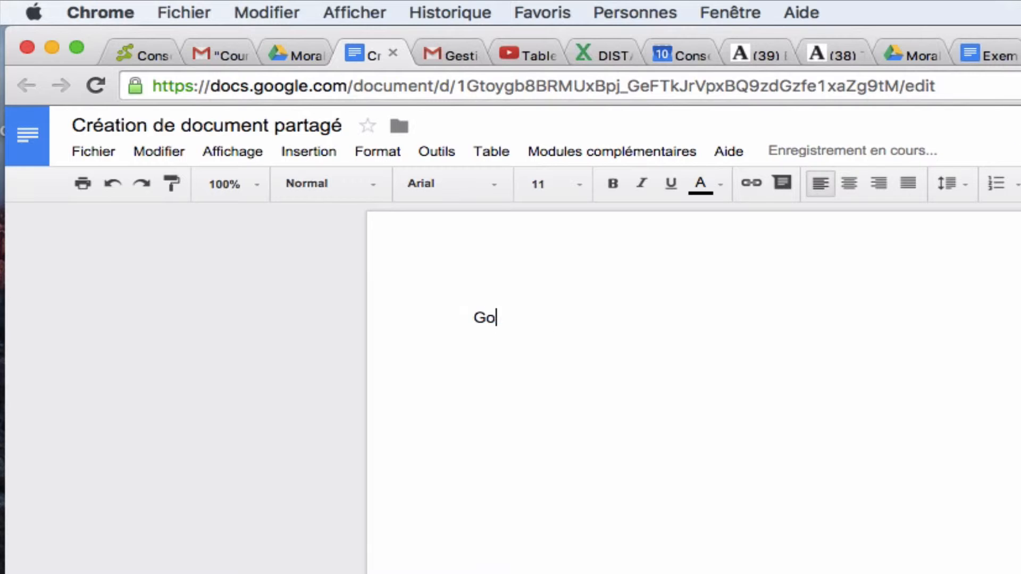
{"action": "type", "text": "ogle doc"}
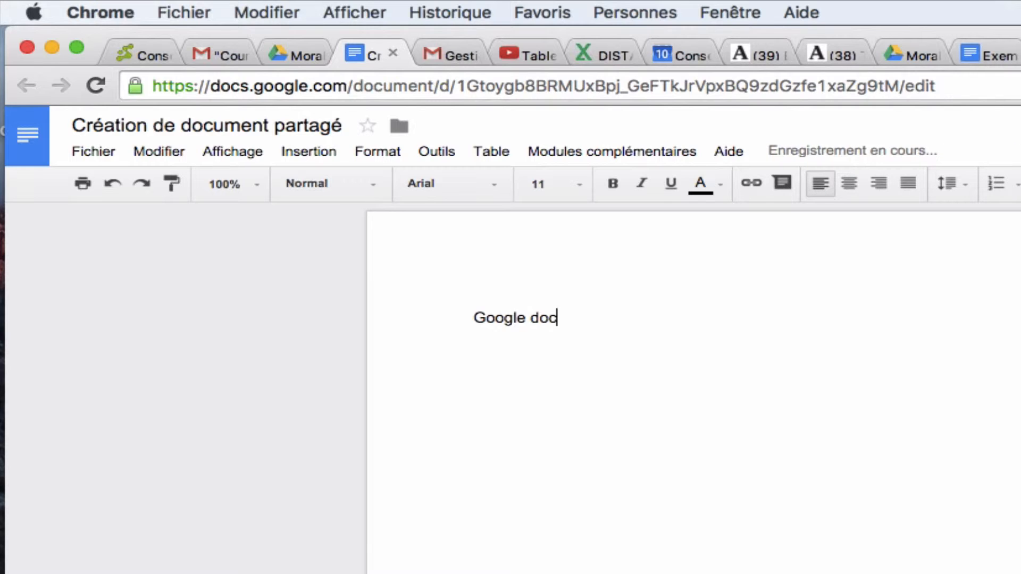
{"action": "type", "text": "s enregis"}
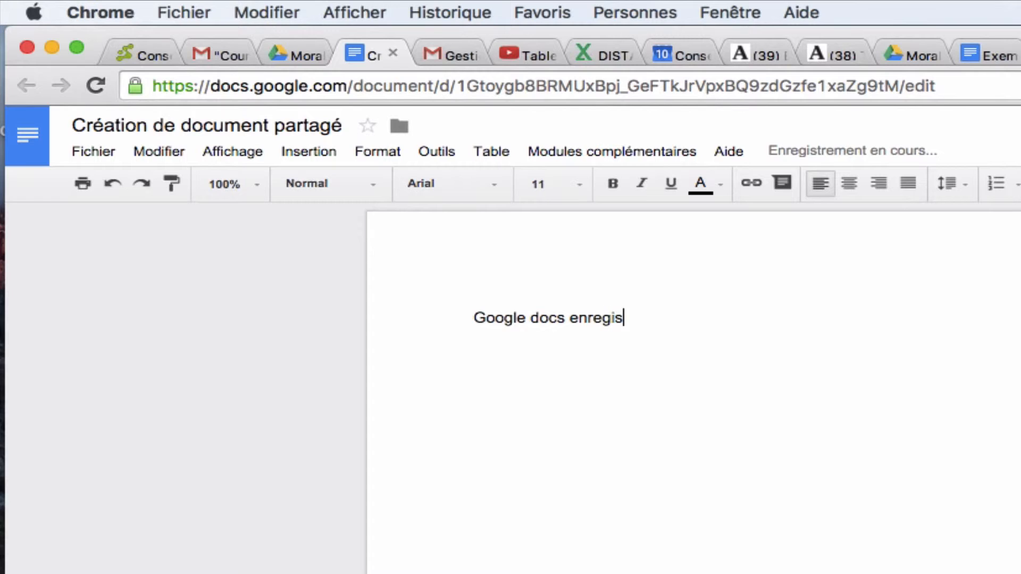
{"action": "type", "text": "tre tous les c"}
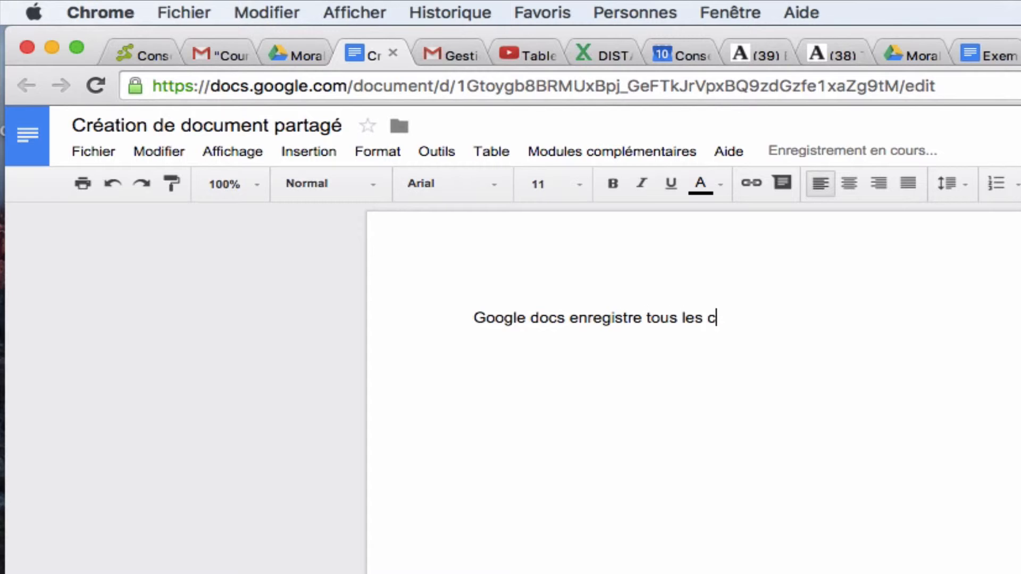
{"action": "type", "text": "hangemtn"}
{"action": "key", "text": "BackSpace"}
{"action": "key", "text": "BackSpace"}
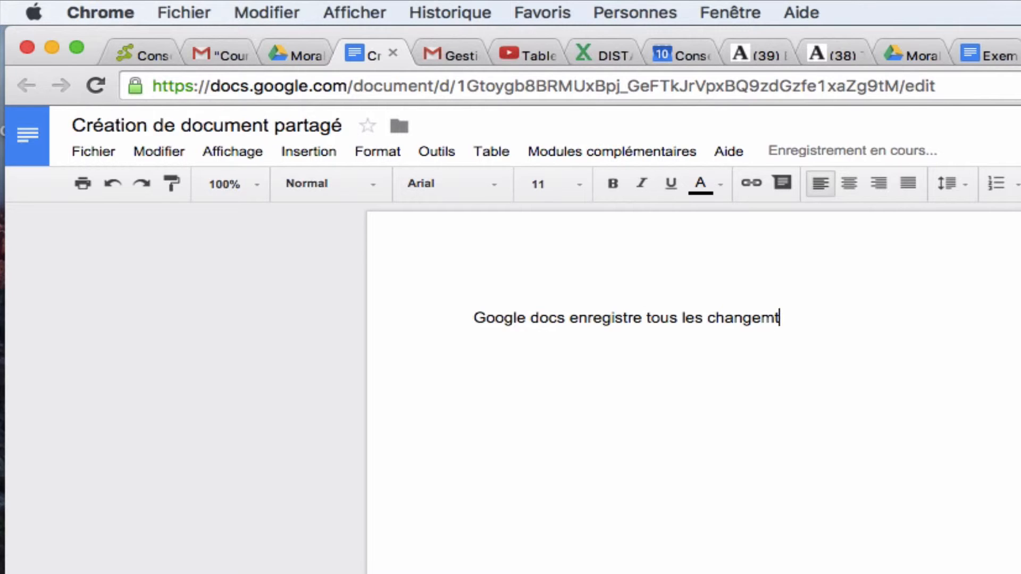
{"action": "type", "text": "ents de façon "}
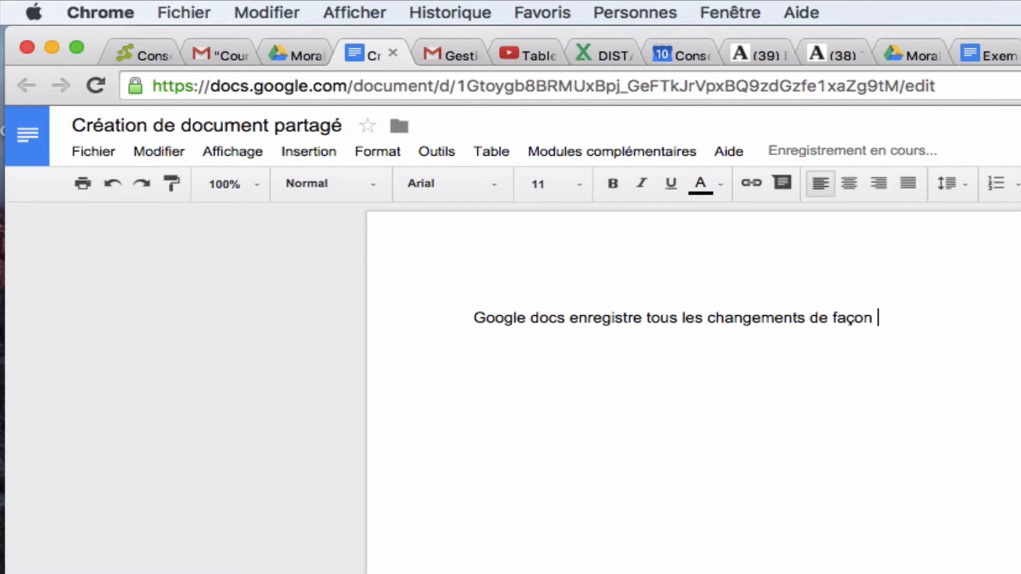
{"action": "type", "text": "automatiq"}
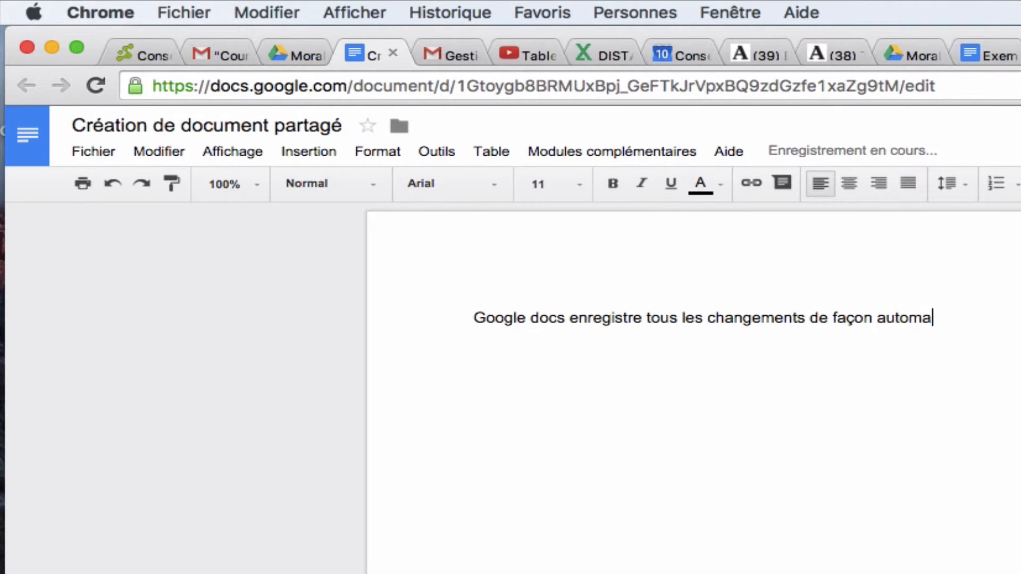
{"action": "type", "text": "ue."}
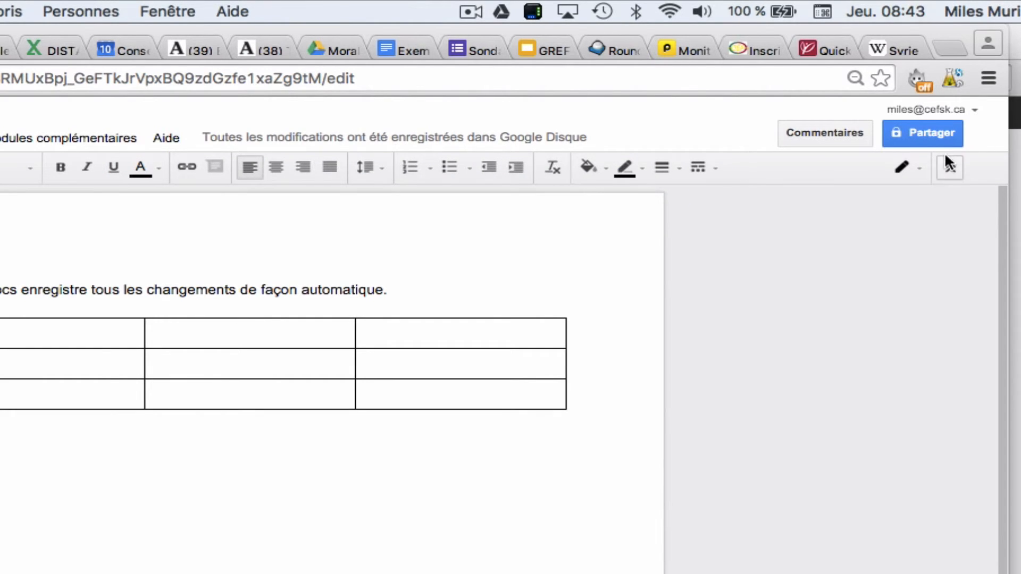
Add the Moral20 contact group to the document's sharing recipients and review the available access levels, keeping Modification
{"action": "left_click", "coordinate": [930, 131]}
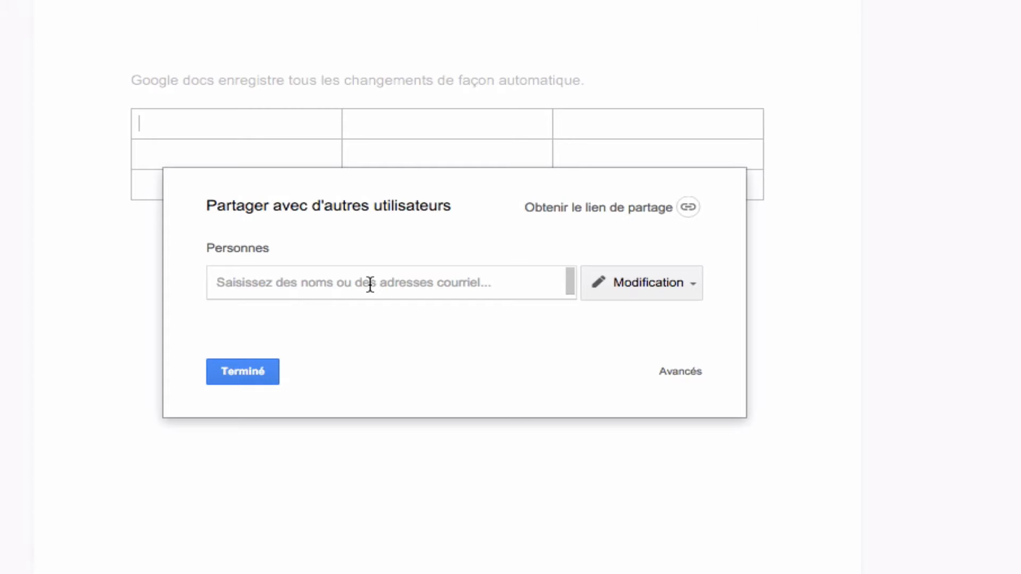
{"action": "type", "text": "moral"}
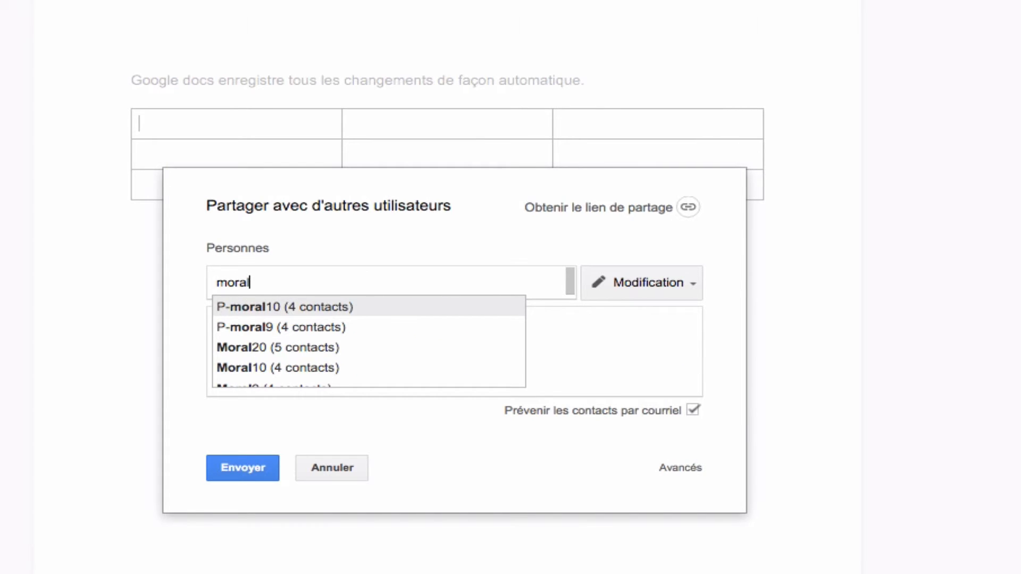
{"action": "key", "text": "Down"}
{"action": "key", "text": "Down"}
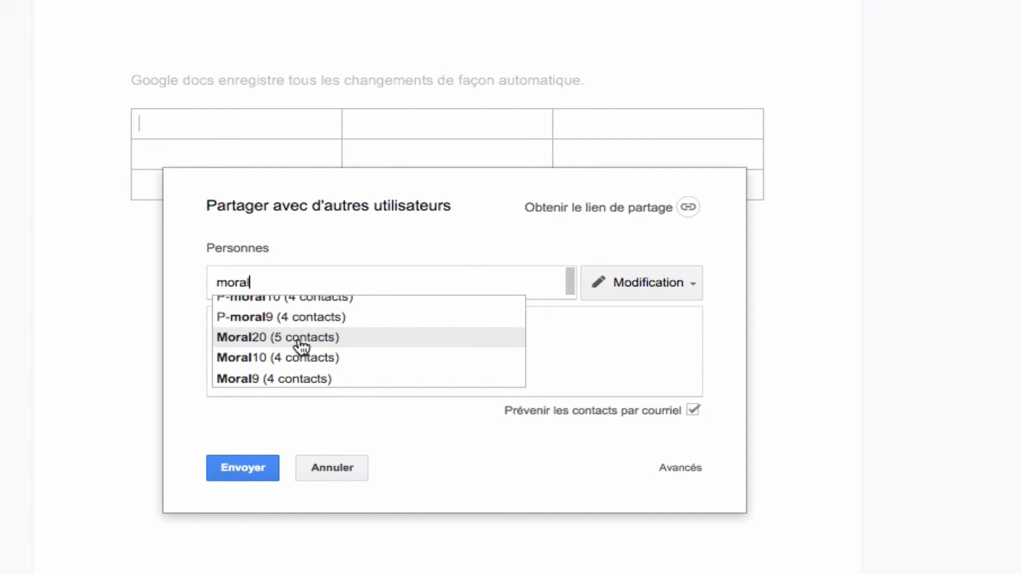
{"action": "left_click", "coordinate": [302, 346]}
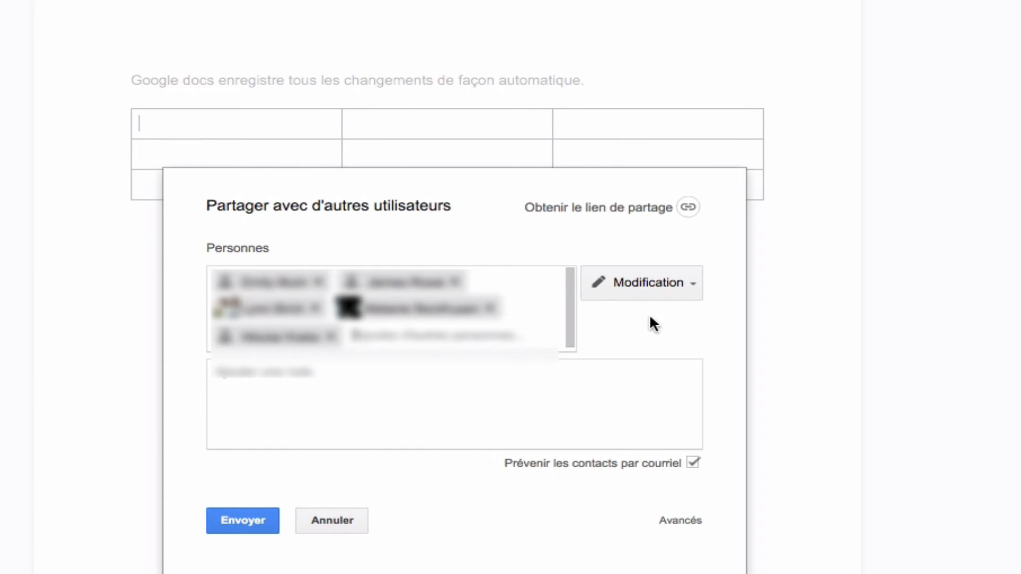
{"action": "left_click", "coordinate": [689, 287]}
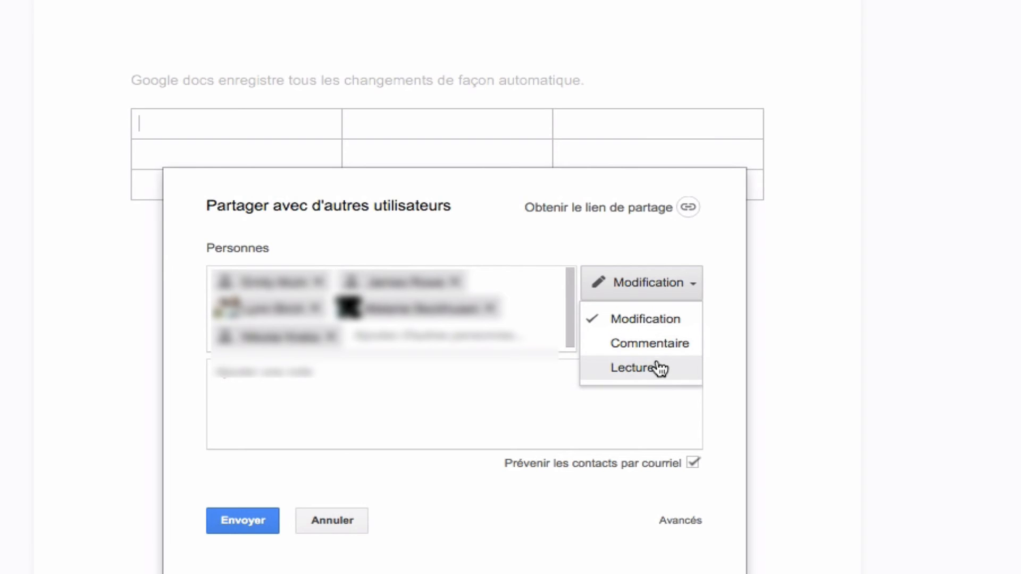
{"action": "left_click", "coordinate": [713, 284]}
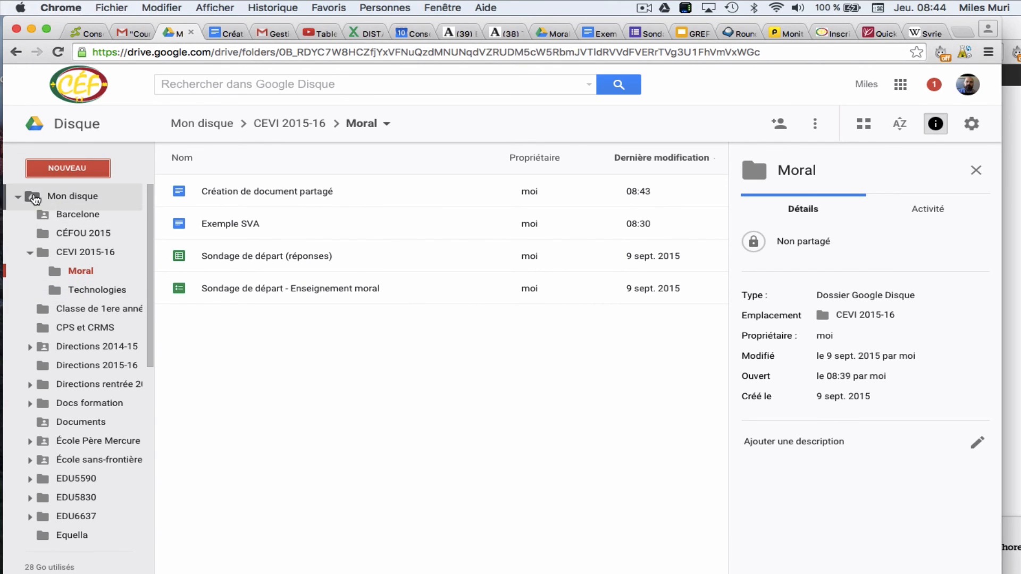
Collapse the Mon disque tree in Google Drive and view the Partagés avec moi section
{"action": "left_click", "coordinate": [18, 196]}
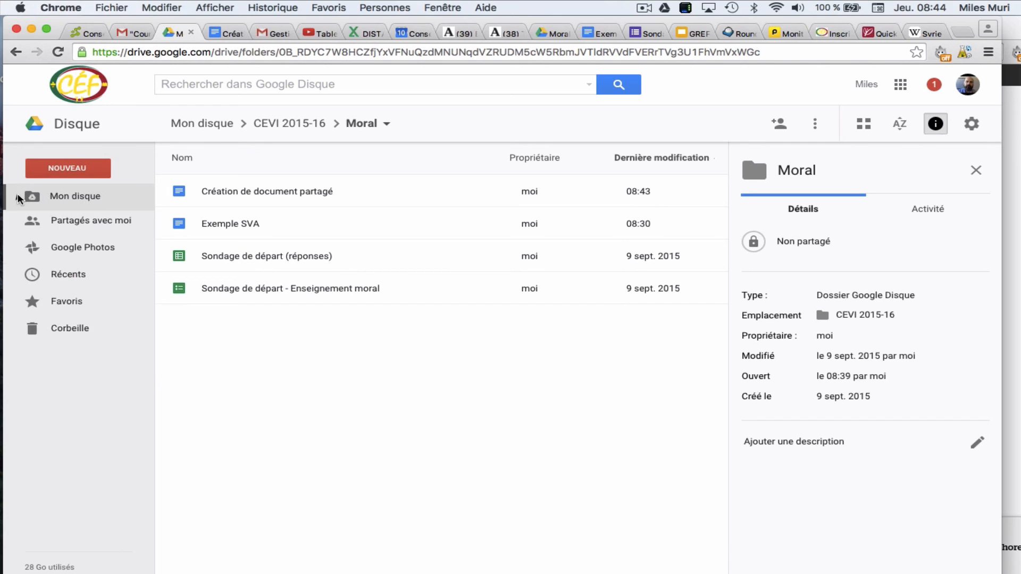
{"action": "left_click", "coordinate": [65, 227]}
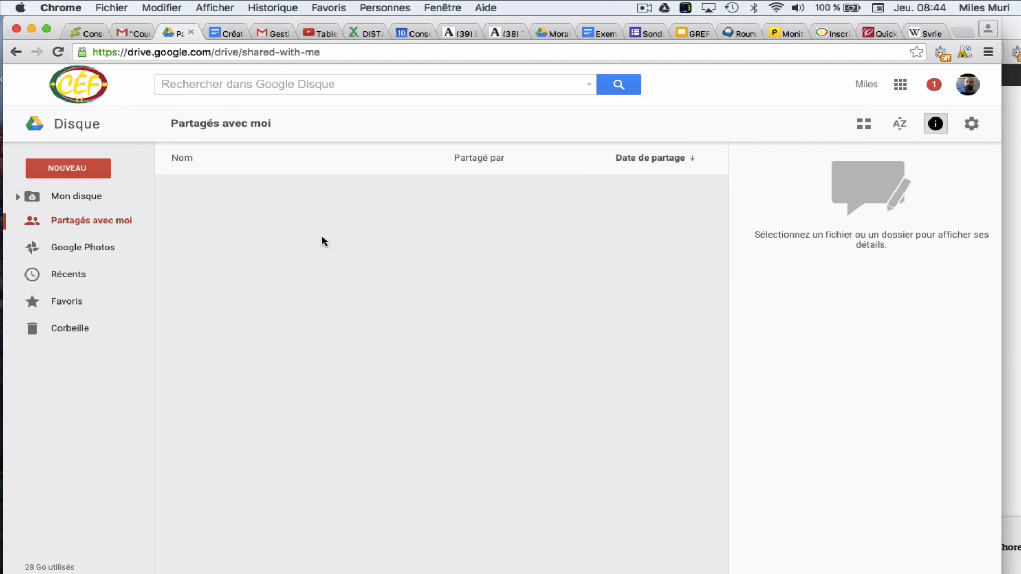